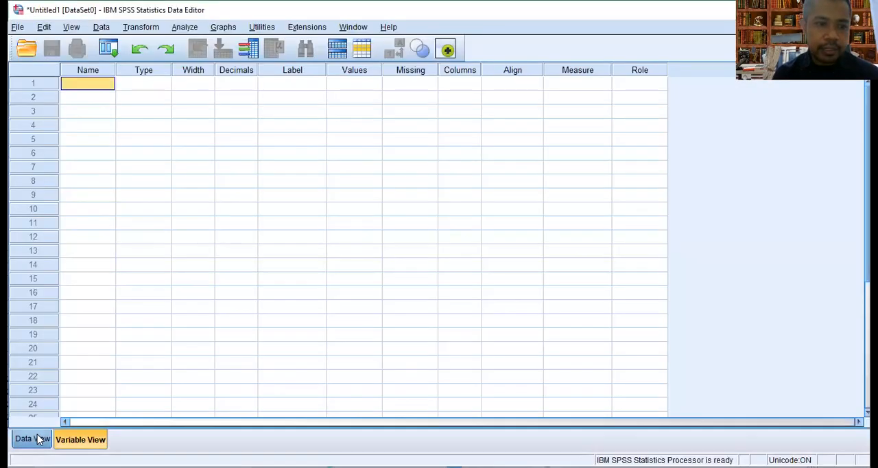
Switch to IBM SPSS Statistics and define the first variable as Kelas with 0 decimals
left_click(32, 439)
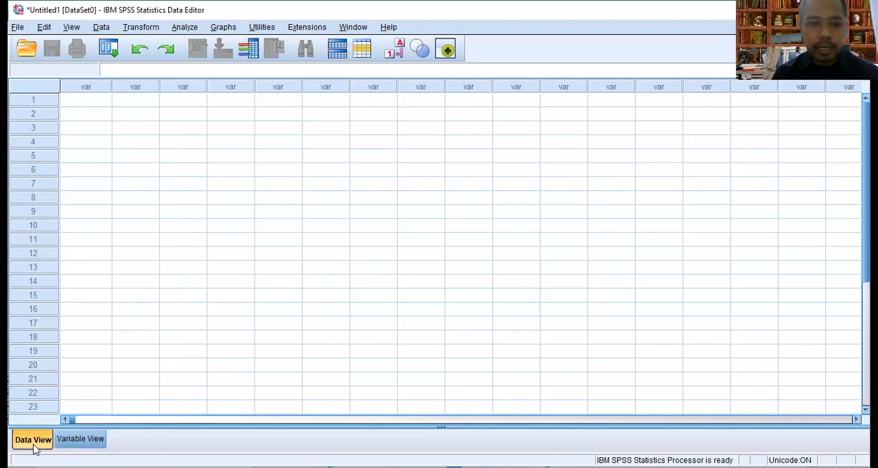
left_click(88, 441)
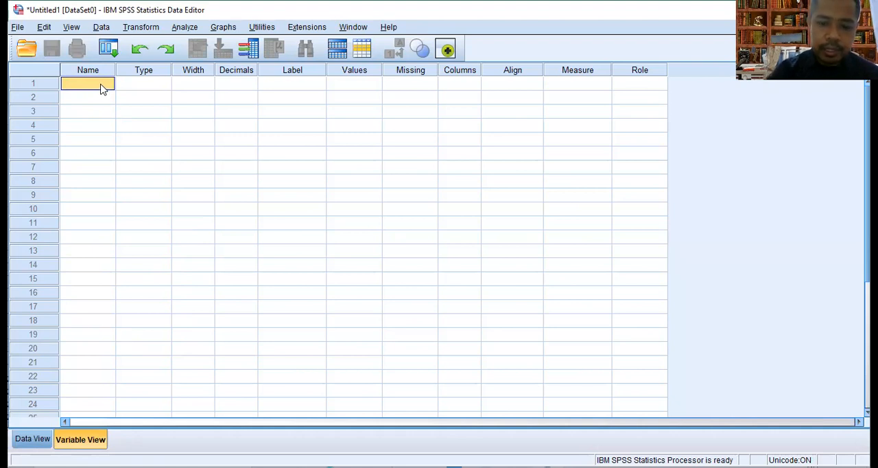
type("Kelas")
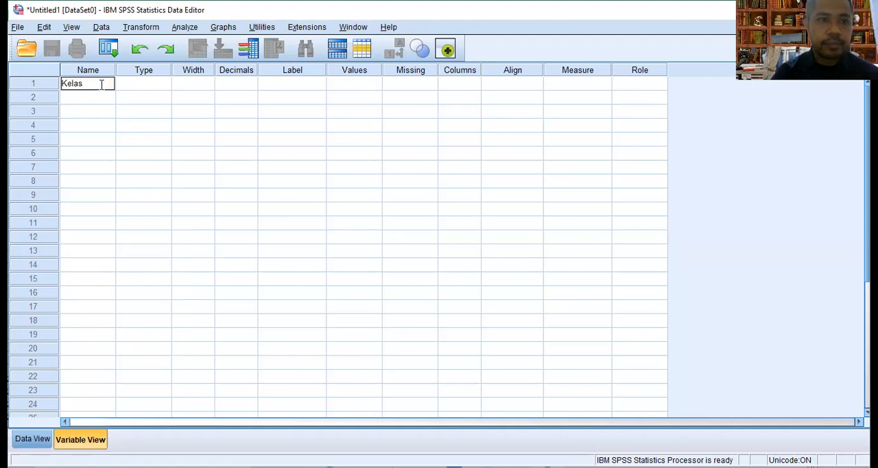
left_click(272, 86)
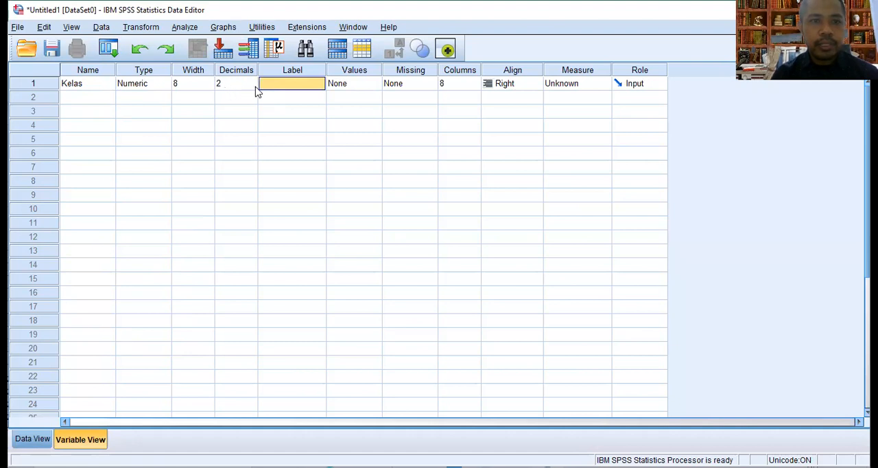
left_click(255, 88)
left_click(252, 87)
left_click(253, 86)
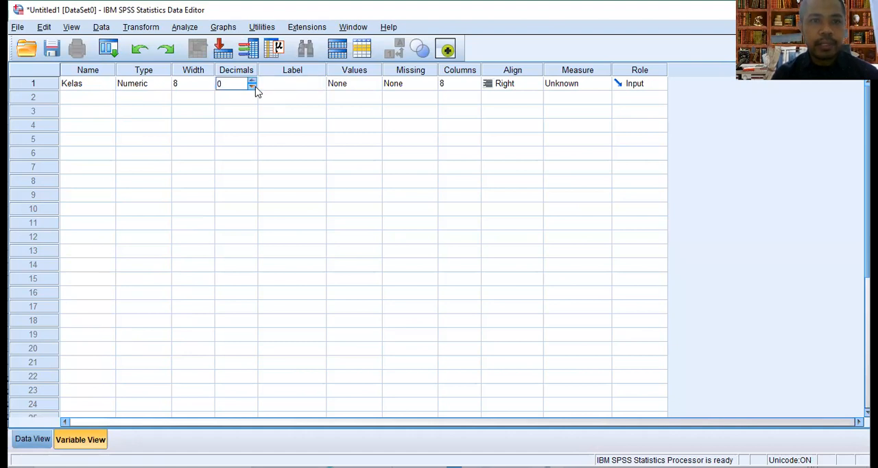
Label the Kelas variable "Kelas Percobaan"
left_click(286, 88)
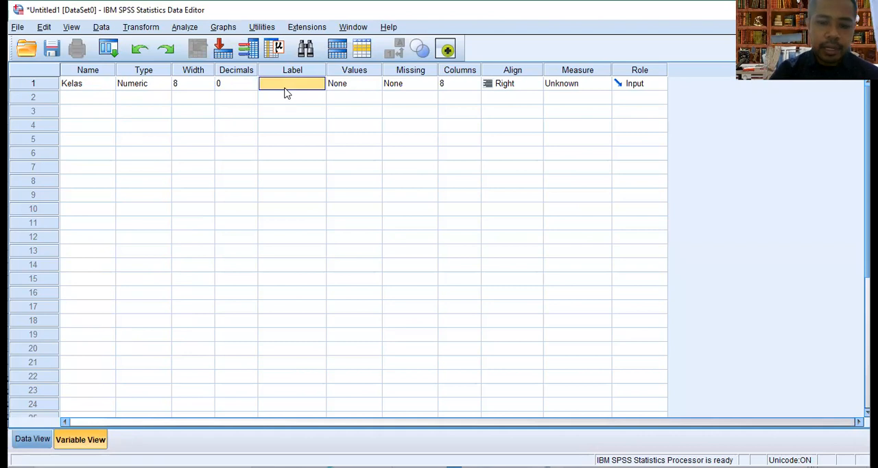
type("Kelas Pe")
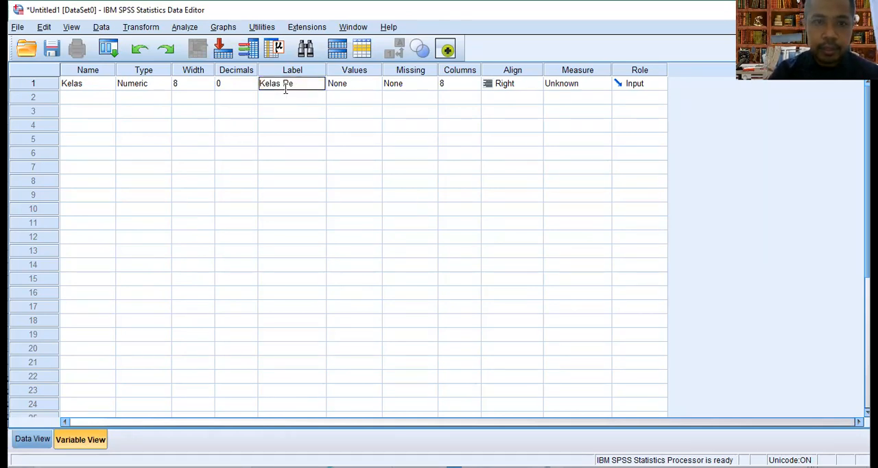
type("rcobaan")
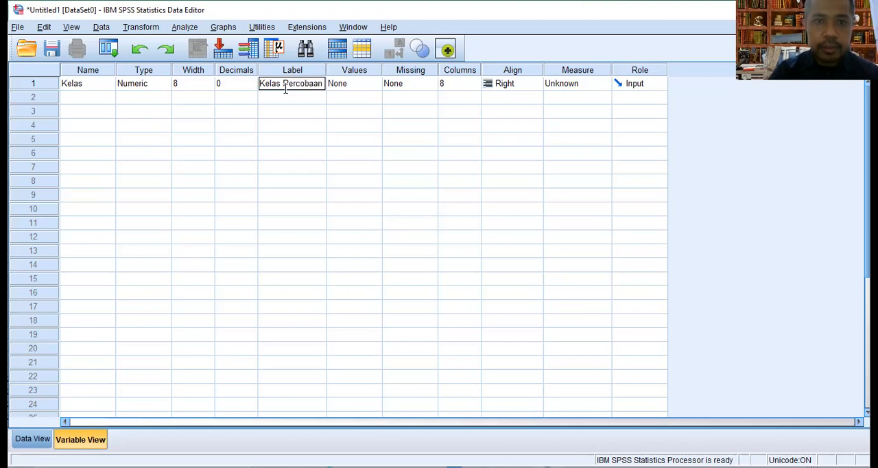
Open the value labels of Kelas and add the value 1 with the label Pretest
left_click(336, 94)
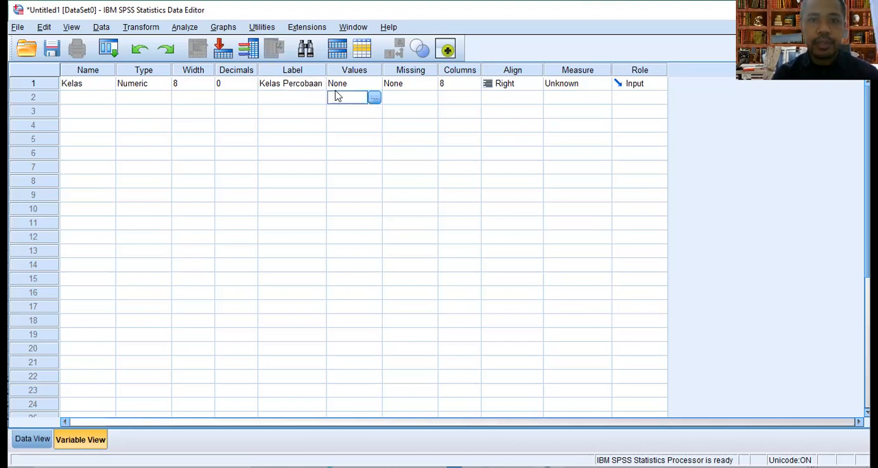
left_click(337, 85)
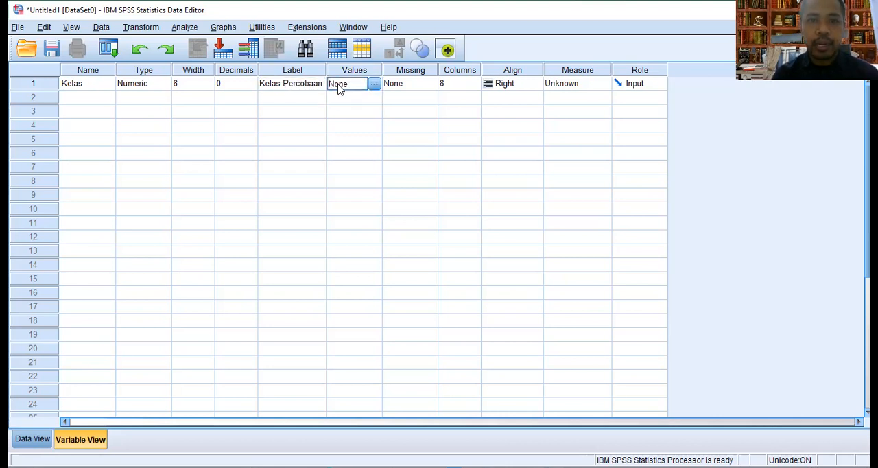
left_click(374, 85)
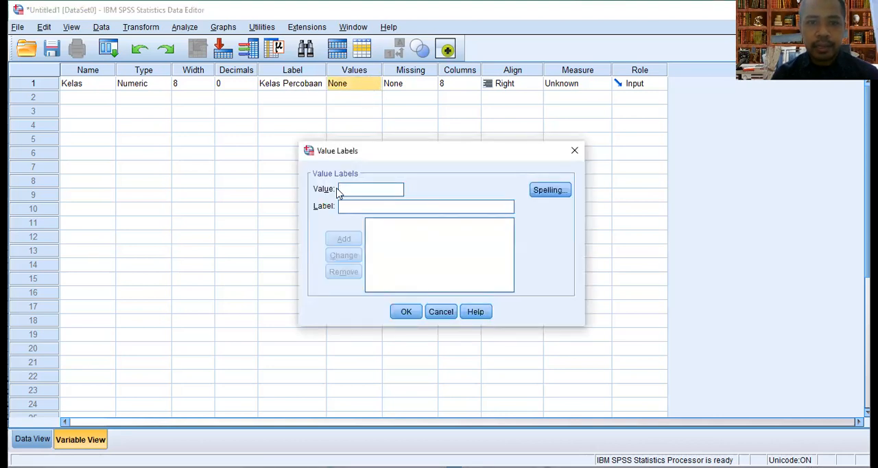
type("1")
key("Tab")
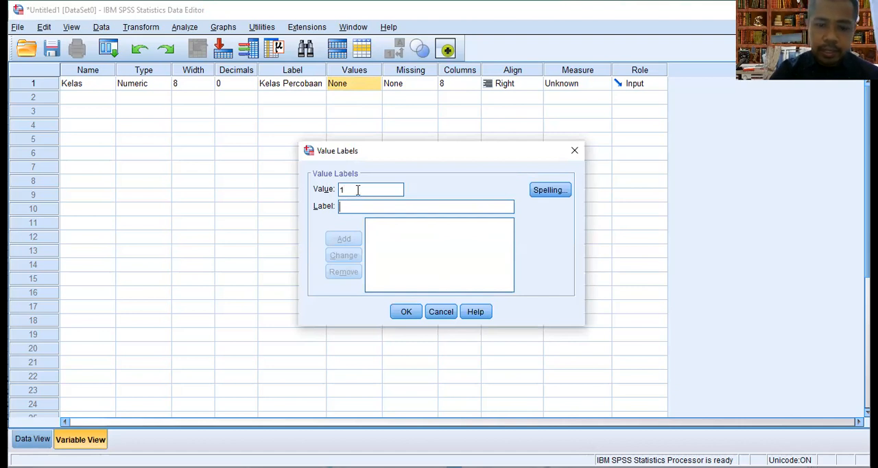
type("Pretest")
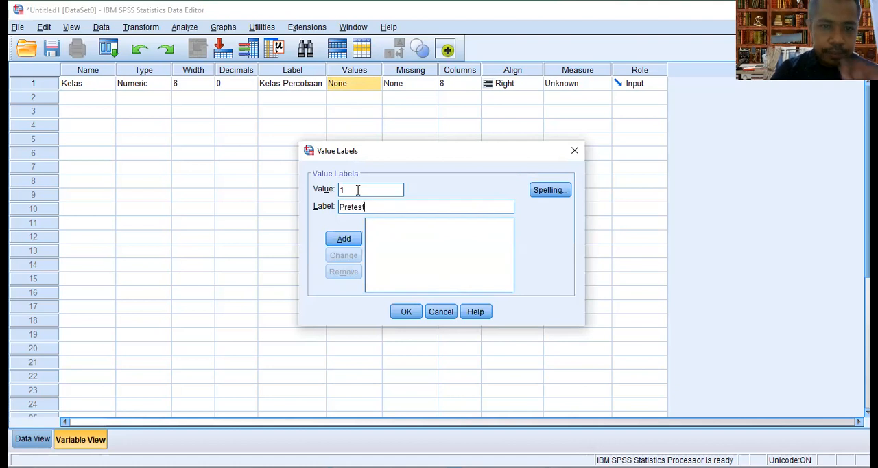
left_click(344, 239)
Add the value 2 with the label Posttest and apply the value labels to Kelas
type("2")
key("Tab")
type("Po")
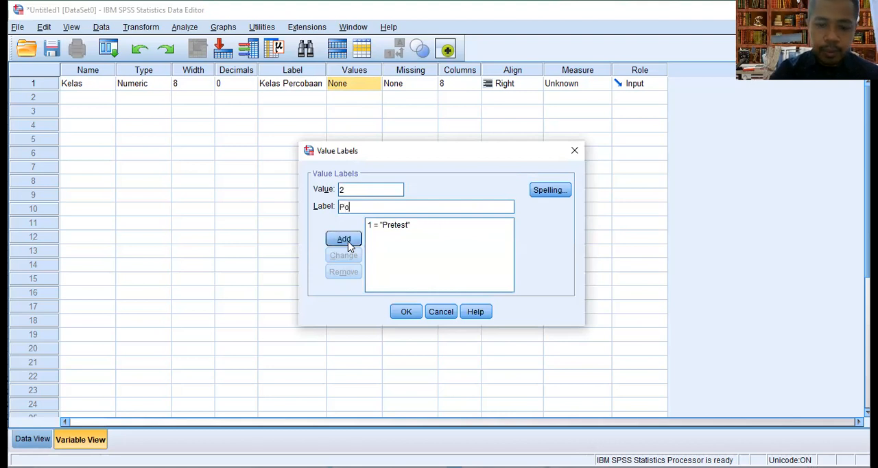
type("sttest")
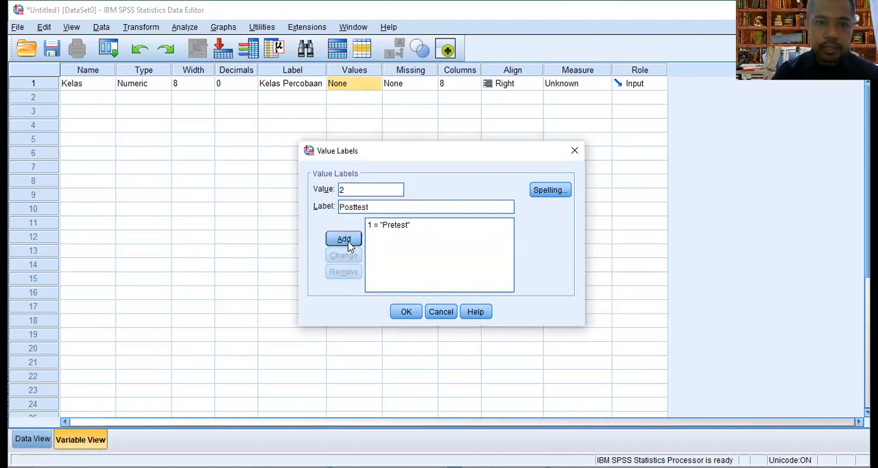
left_click(348, 245)
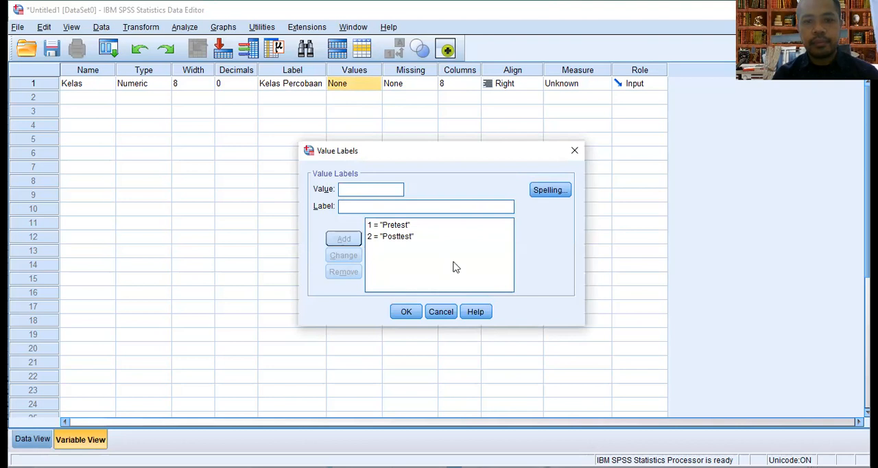
left_click(408, 314)
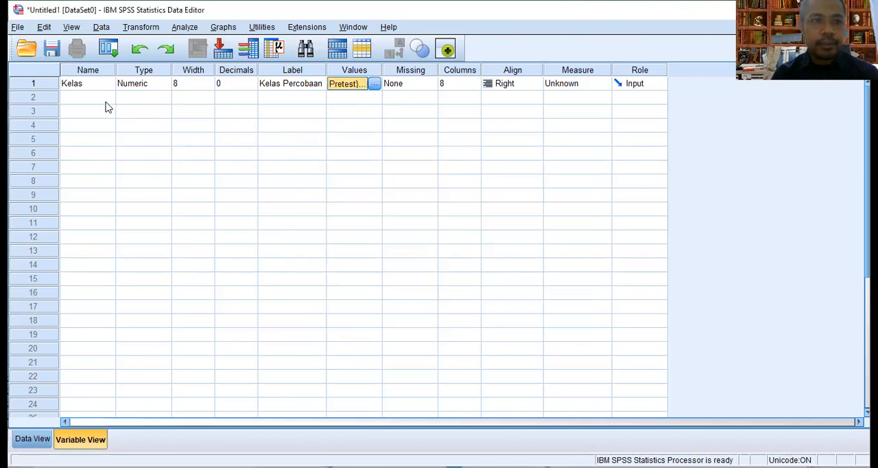
Define a second variable named Hasil with 0 decimals and the label Kolesterol
left_click(98, 99)
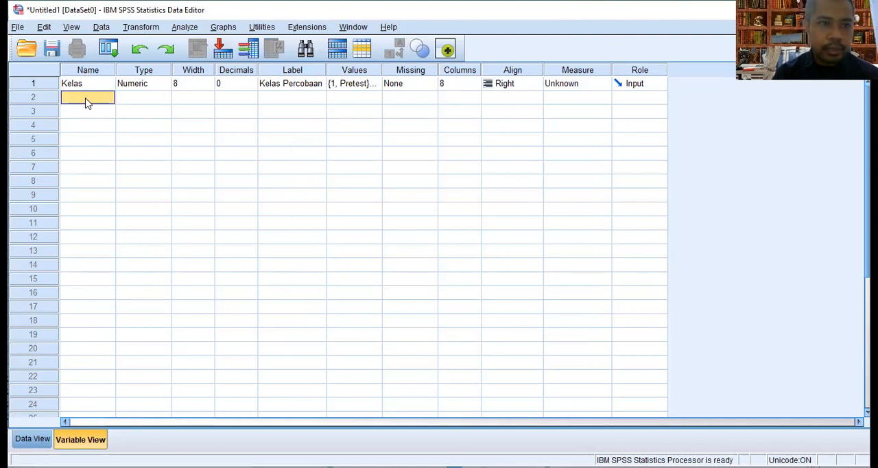
type("Hasil")
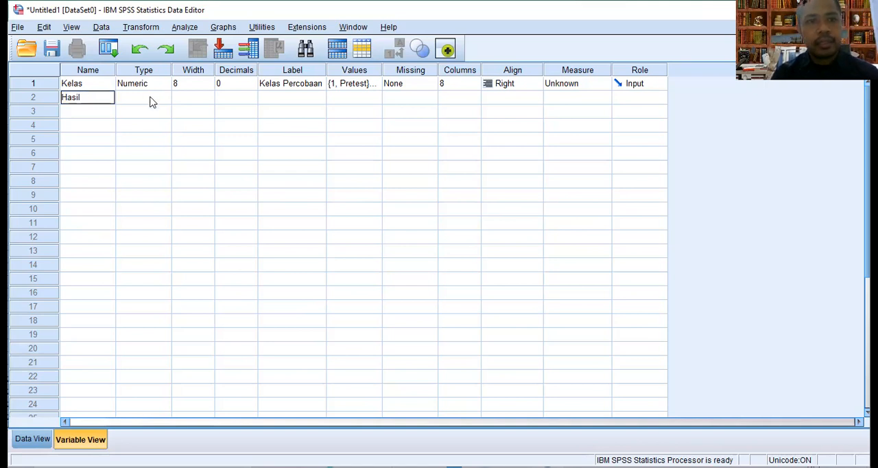
left_click(253, 102)
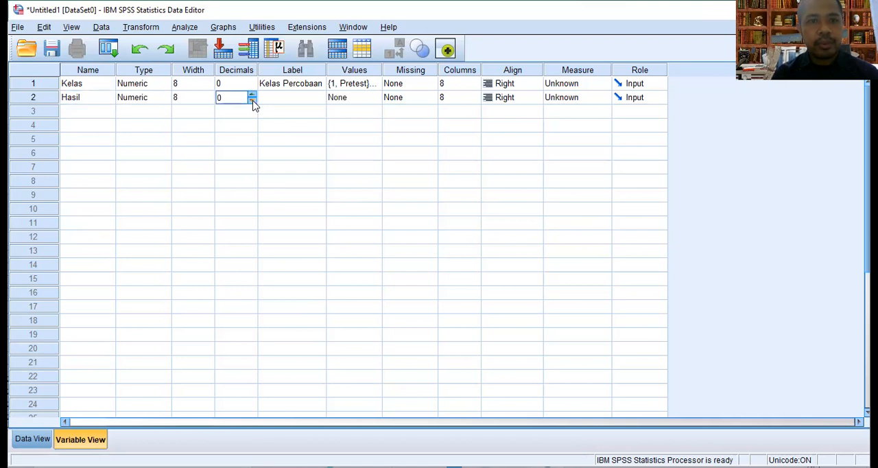
left_click(289, 101)
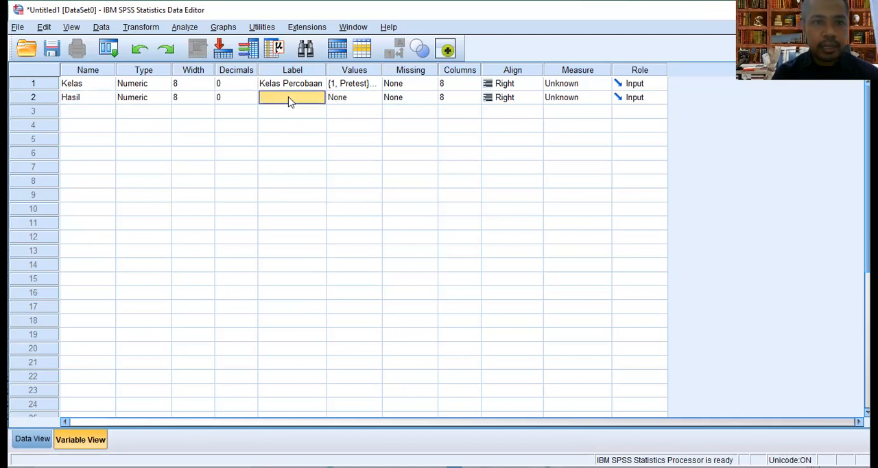
type("K")
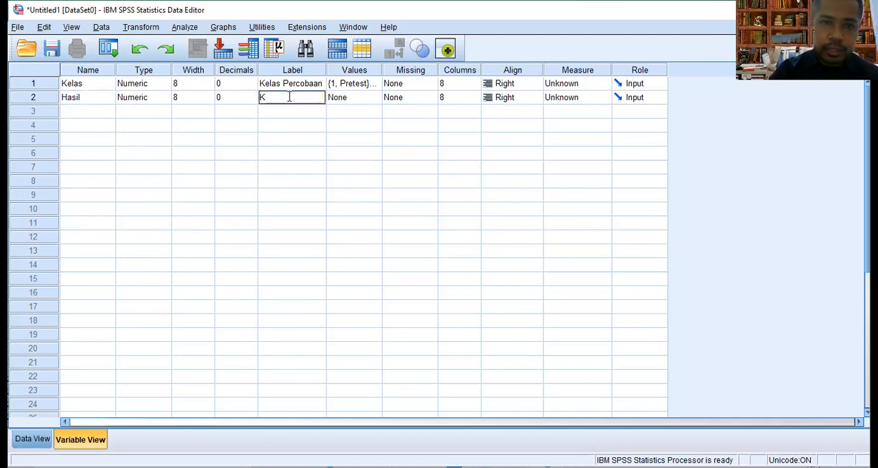
type("olesterol")
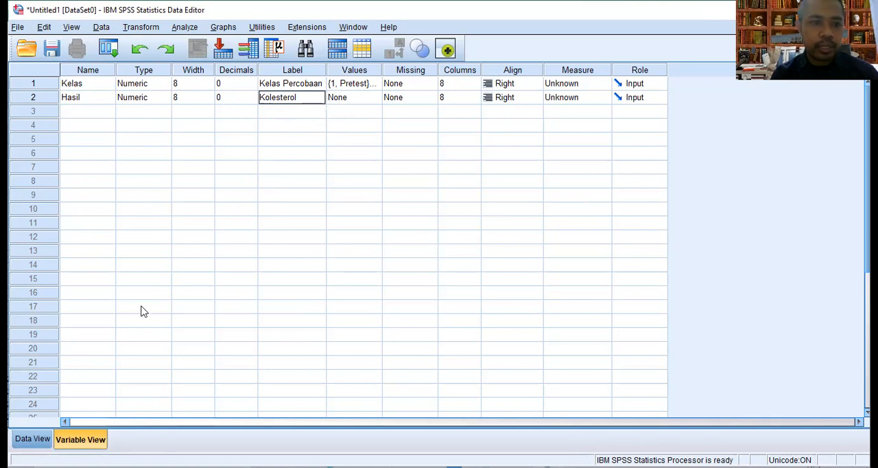
Fill the Kelas column with the value 1 in data rows 1 to 20
left_click(31, 439)
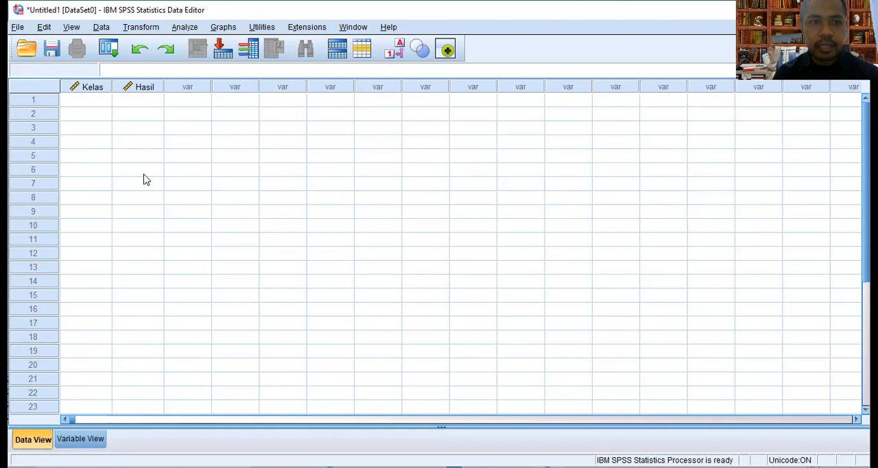
left_click(98, 104)
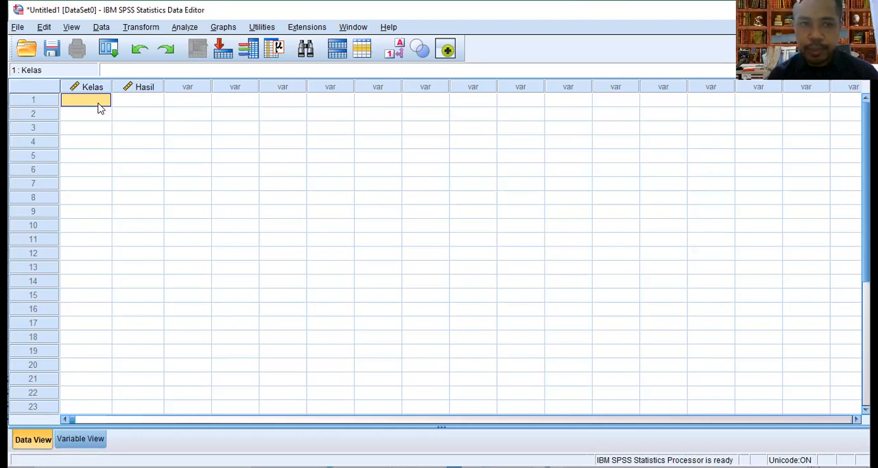
type("1")
key("Return")
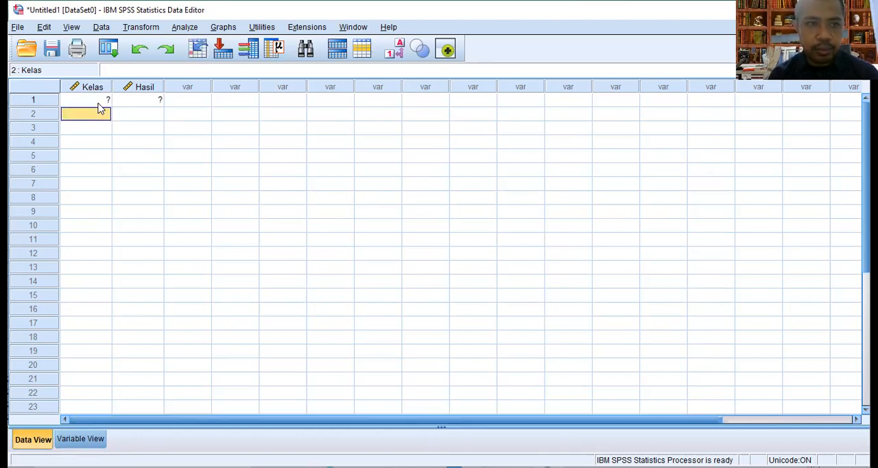
type("1")
key("Return")
type("1")
key("Return")
type("1")
key("Return")
type("1")
key("Return")
type("1")
key("Return")
type("1")
key("Return")
type("1")
key("Return")
type("1")
key("Return")
type("1")
key("Return")
type("1")
key("Return")
key("1")
key("Return")
key("1")
key("Return")
type("1")
key("Return")
type("1")
key("Return")
type("1")
key("Return")
key("1")
key("Return")
key("1")
key("Return")
type("1")
key("Return")
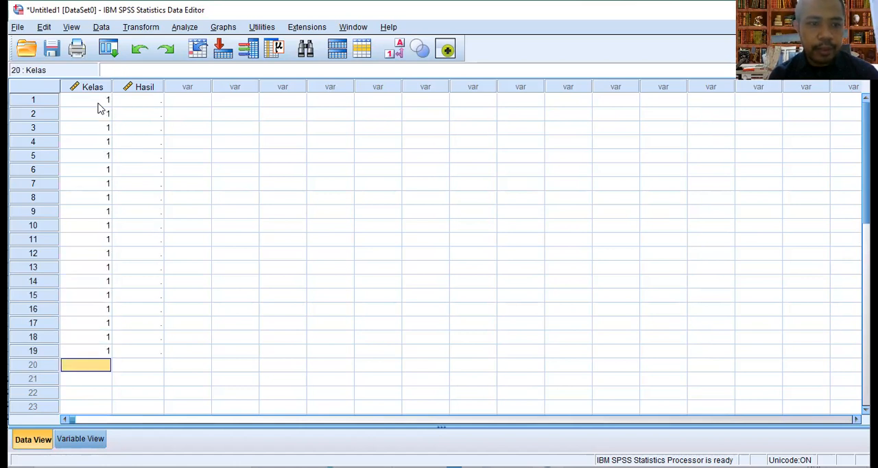
type("1")
key("Return")
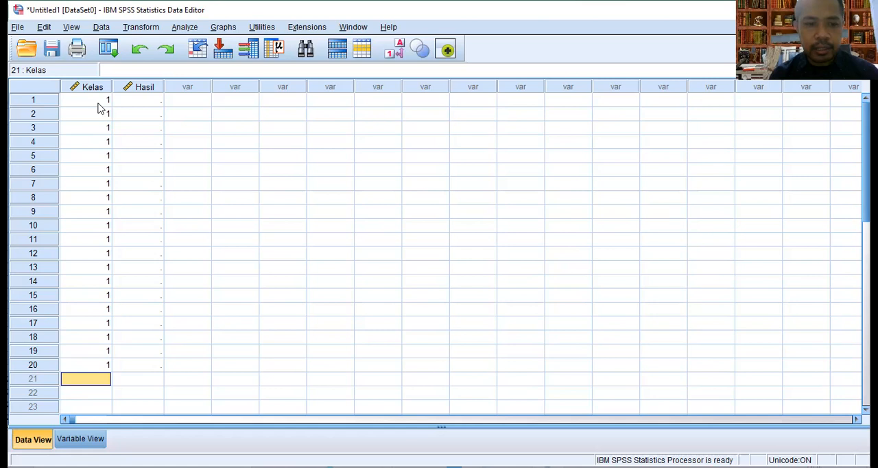
Fill the Kelas column with the value 2 from row 21 onward for the posttest cases, and return to row 1
type("2")
key("Return")
type("2")
key("Return")
type("2")
key("Return")
type("2")
key("Return")
type("2")
key("Return")
type("2")
key("Return")
type("2 2 2 2 2 2 2 2 2 2 2 2 2")
key("Return")
key("Up")
key("Up")
key("Up")
key("Up")
key("Up")
key("Up")
key("Up")
key("Up")
key("Up")
key("Up")
key("Up")
key("Up")
key("Up")
key("Up")
key("Up")
key("Up")
key("Up")
key("Up")
key("Up")
key("Up")
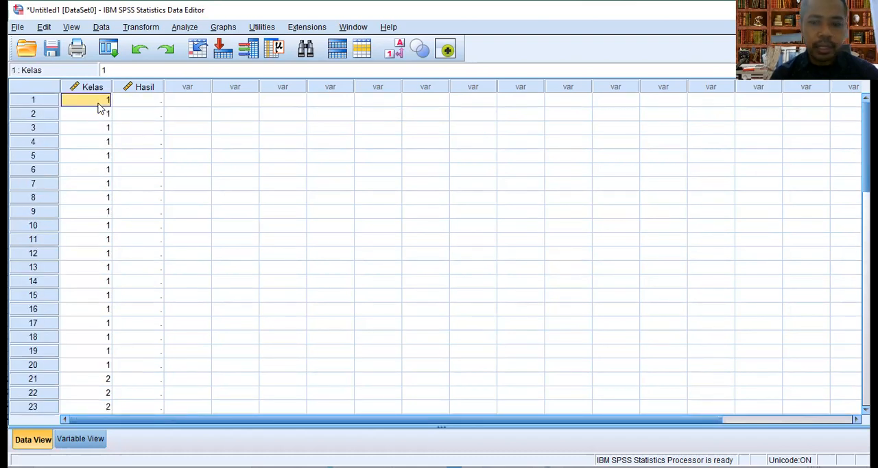
Select the first Hasil cell, copy the Pre Test values D4:D23 from Sheet1 in the Excel workbook, and switch back to SPSS
key("Right")
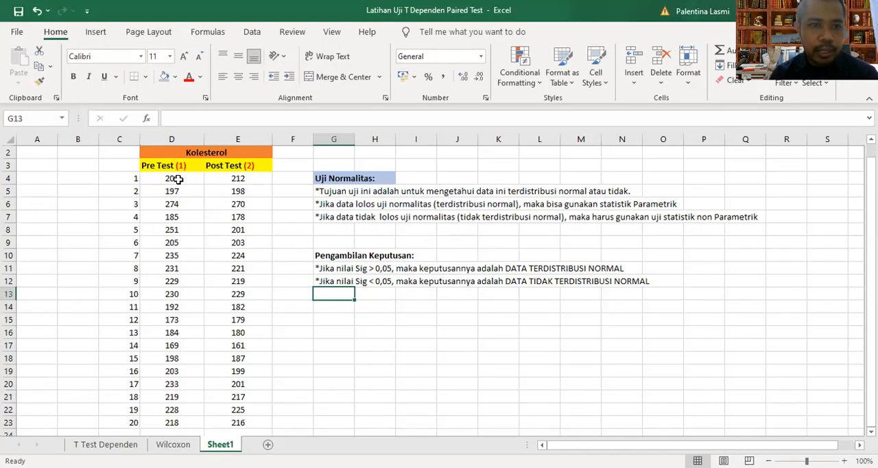
left_click(173, 177)
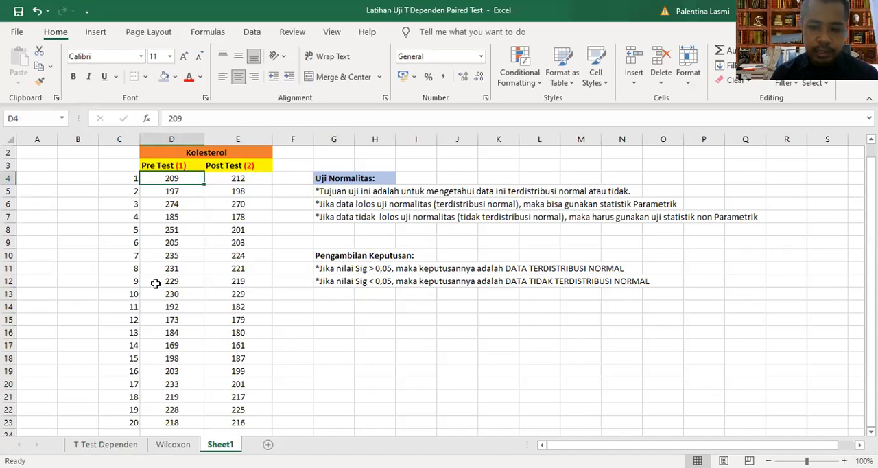
key("shift+Down")
key("shift+Down")
key("shift+Down")
key("shift+Down")
key("shift+Down")
key("shift+Down")
key("shift+Down")
key("shift+Down")
key("shift+Down")
key("shift+Down")
key("shift+Down")
key("shift+Down")
key("shift+Down")
key("shift+Down")
key("shift+Down")
key("shift+Down")
key("shift+Down")
key("shift+Down")
key("shift+Down")
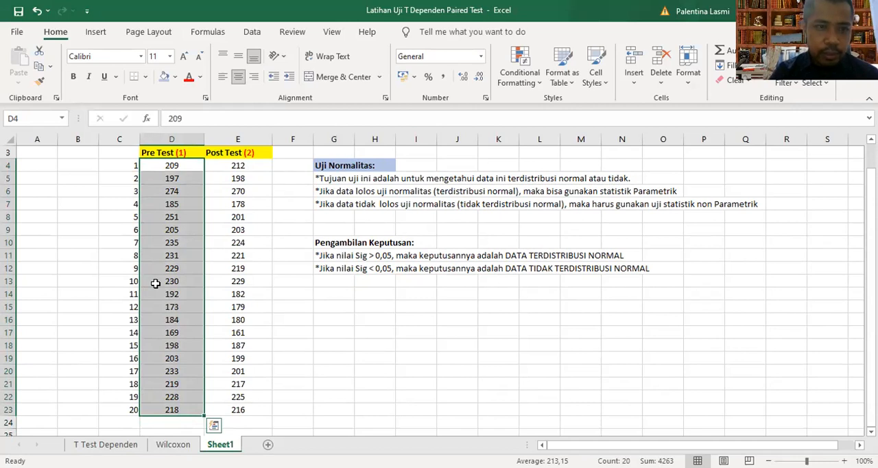
key("ctrl+c")
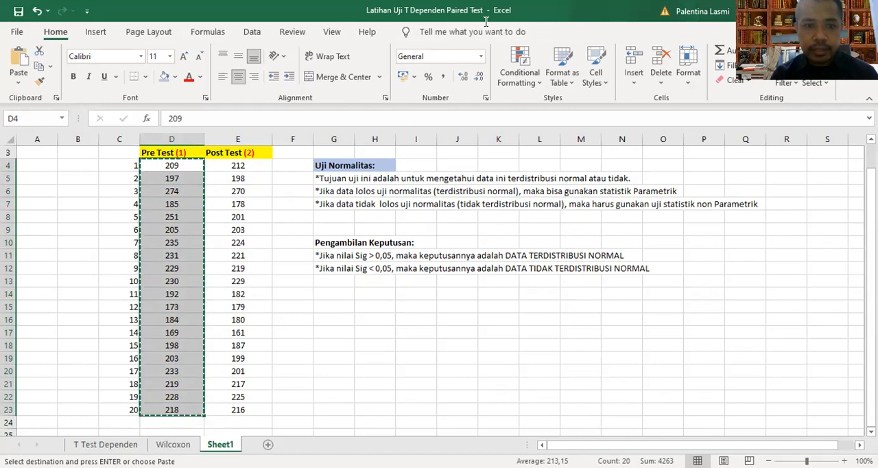
key("alt+Tab")
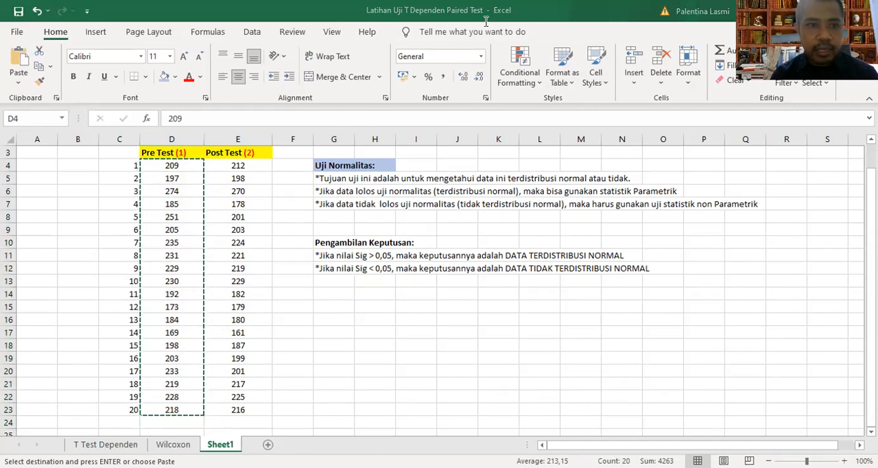
key("alt+Tab")
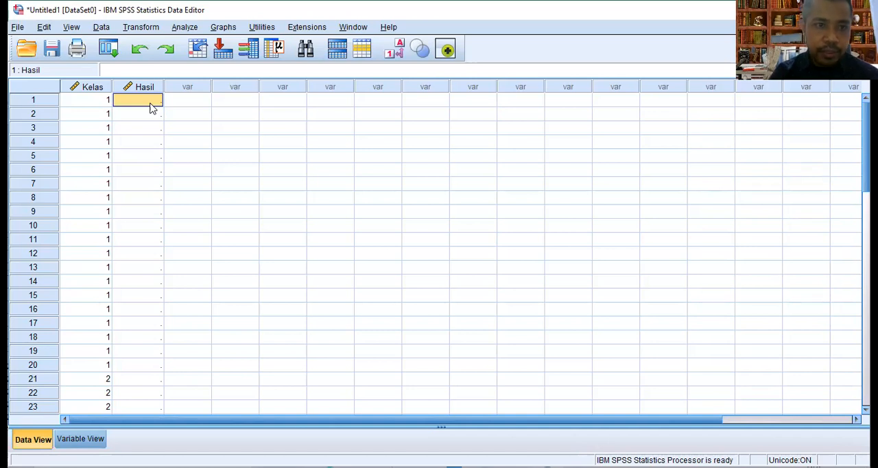
Paste the copied Pre Test values into the Hasil column from row 1, and select the Hasil cell in row 21
key("ctrl+v")
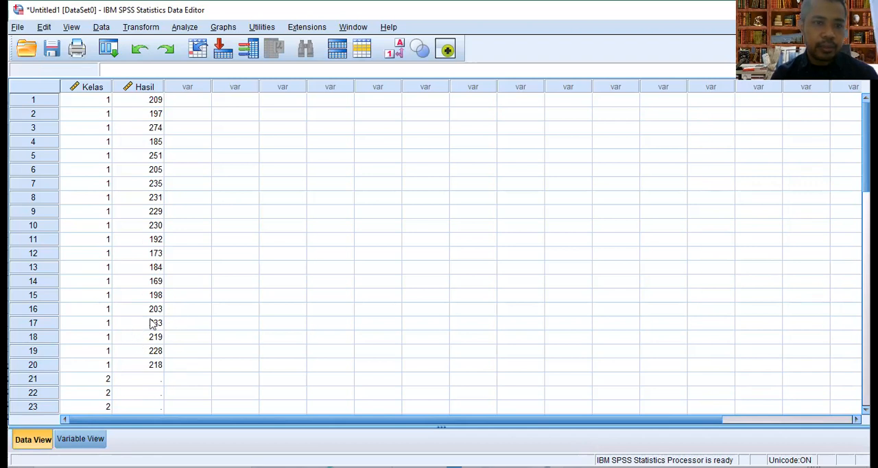
left_click(150, 382)
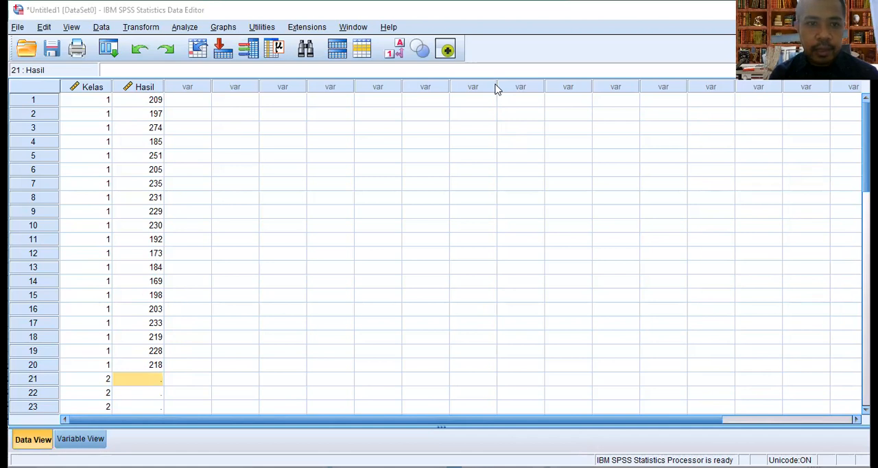
Switch to the Excel workbook and copy the Post Test values in E4:E23 on Sheet1
key("alt+Tab")
left_click(249, 163)
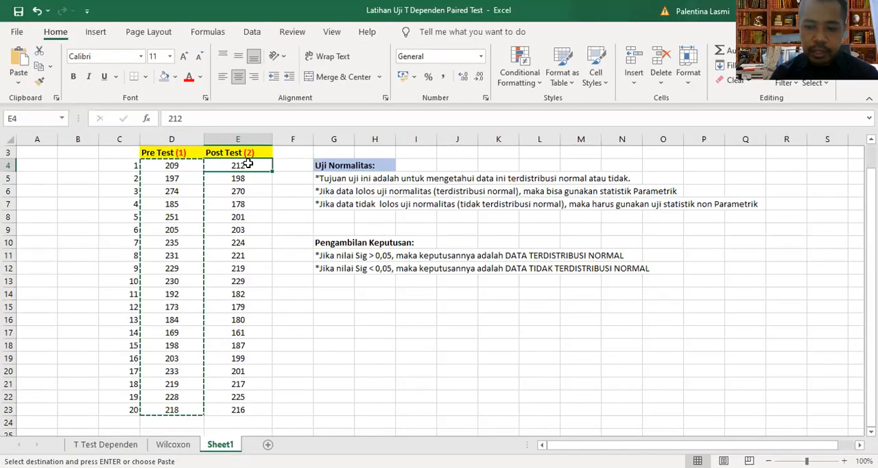
key("shift+Down")
key("shift+Down")
key("shift+Down")
key("shift+Down")
key("shift+Down")
key("shift+Down")
key("shift+Down")
key("shift+Down")
key("shift+Down")
key("shift+Down")
key("shift+Down")
key("shift+Down")
key("shift+Down")
key("shift+Down")
key("shift+Down")
key("shift+Down")
key("shift+Down")
key("shift+Down")
key("shift+Down")
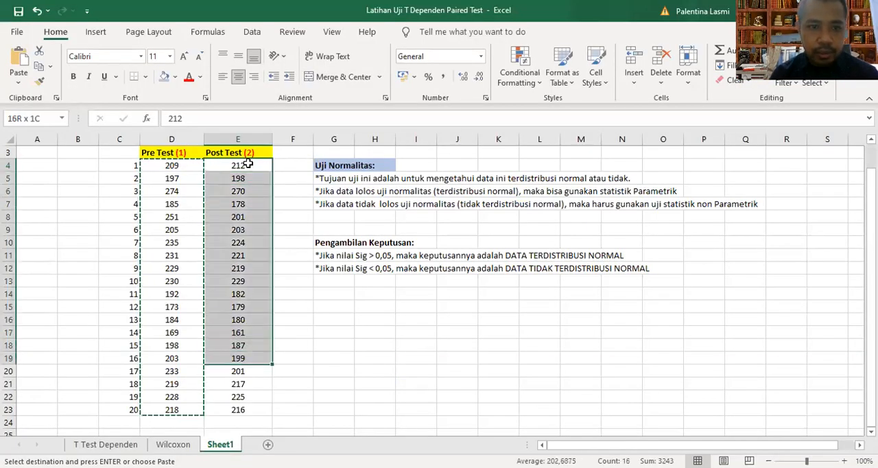
key("ctrl+c")
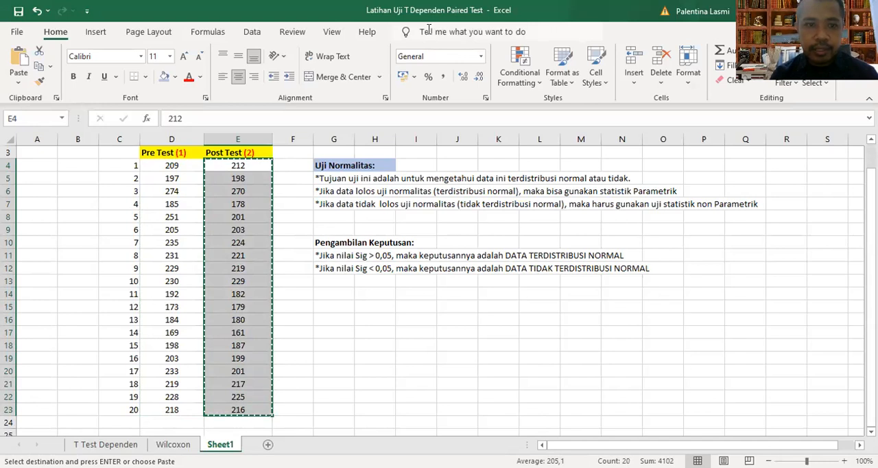
left_click(429, 29)
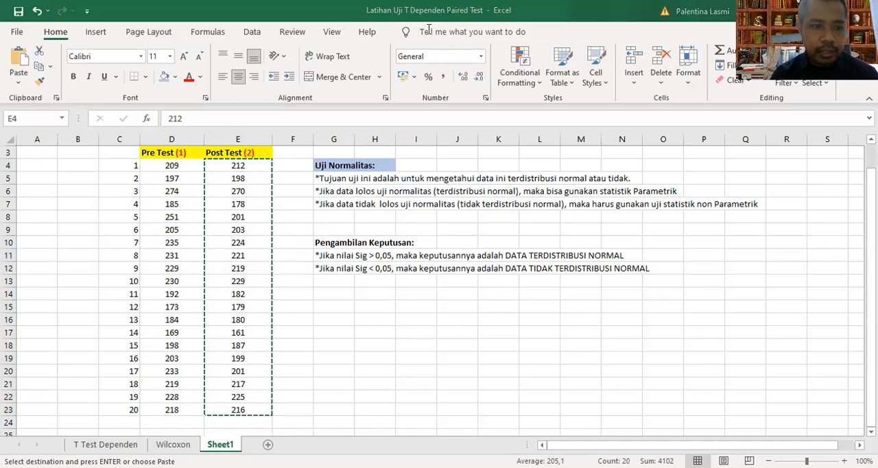
Switch back to SPSS and paste the Post Test values into the Hasil column starting at row 21
key("alt+Tab")
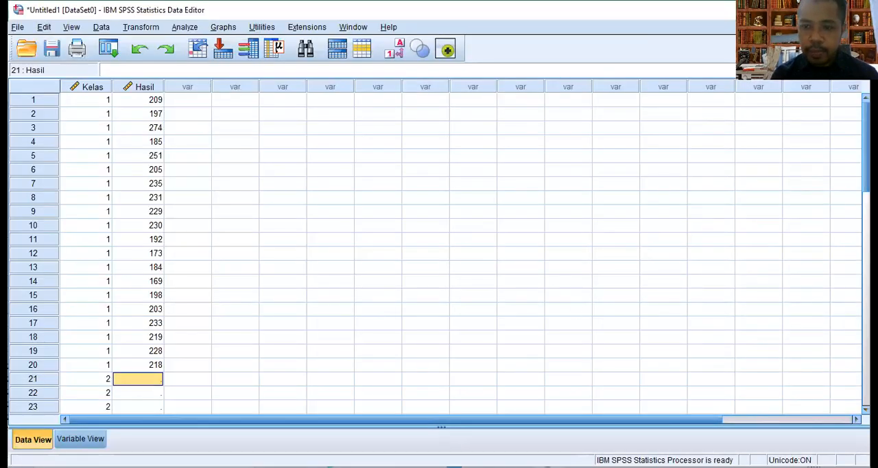
scroll(439, 254, "down", 2)
scroll(788, 378, "down", 1)
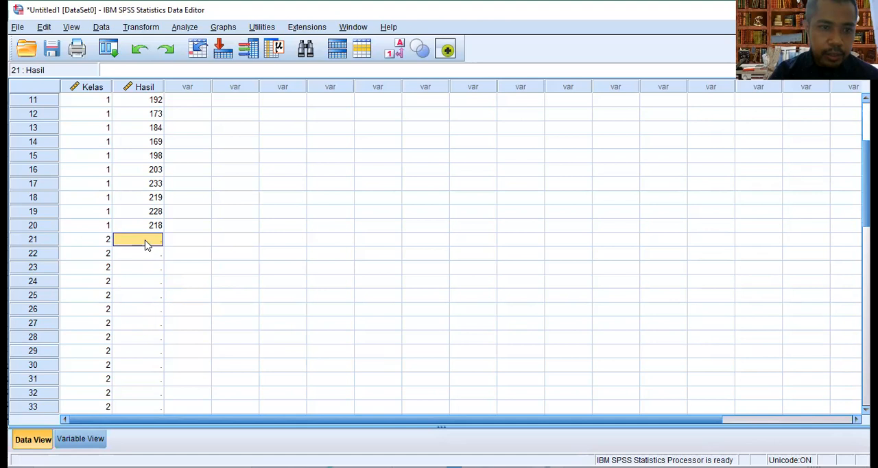
key("ctrl+v")
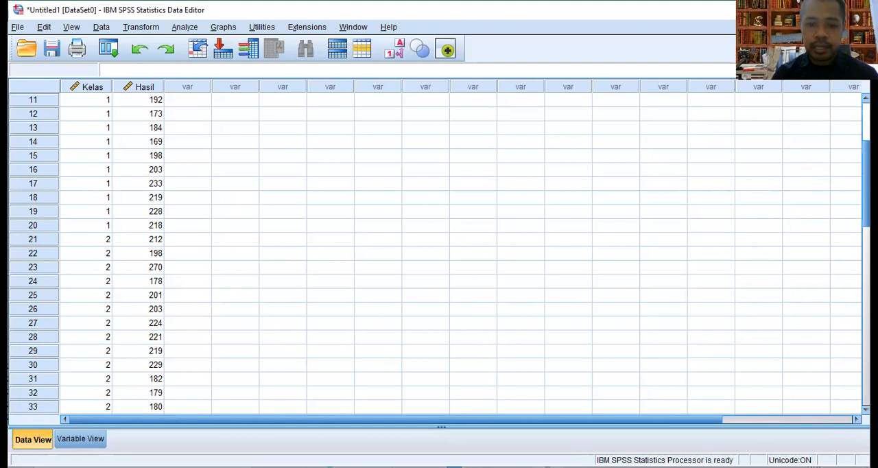
scroll(439, 254, "up", 4)
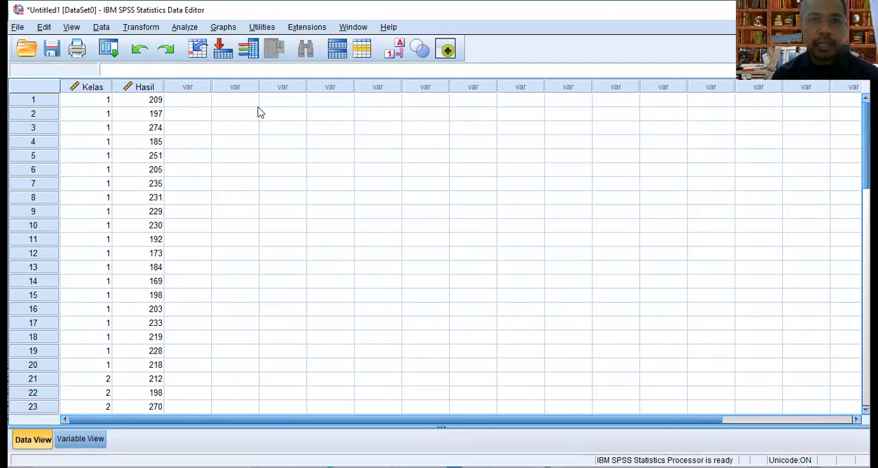
left_click(201, 134)
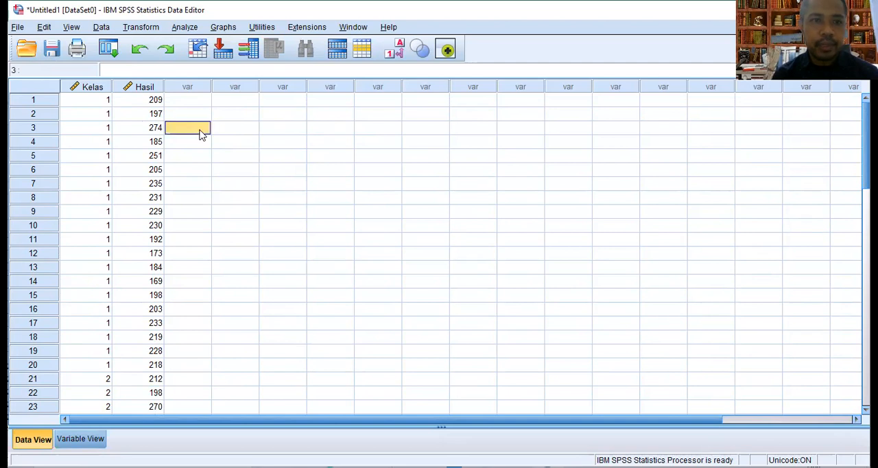
Set up an Explore analysis with Kolesterol [Hasil] as the dependent variable and Kelas Percobaan as the factor
left_click(185, 28)
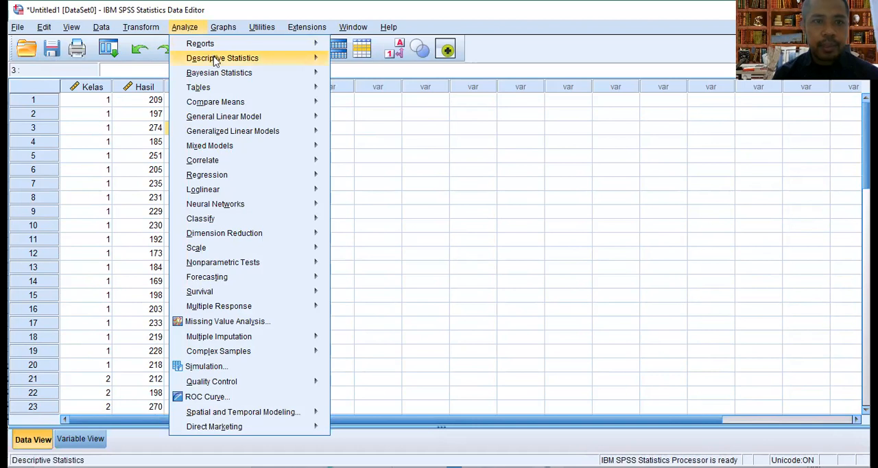
mouse_move(216, 62)
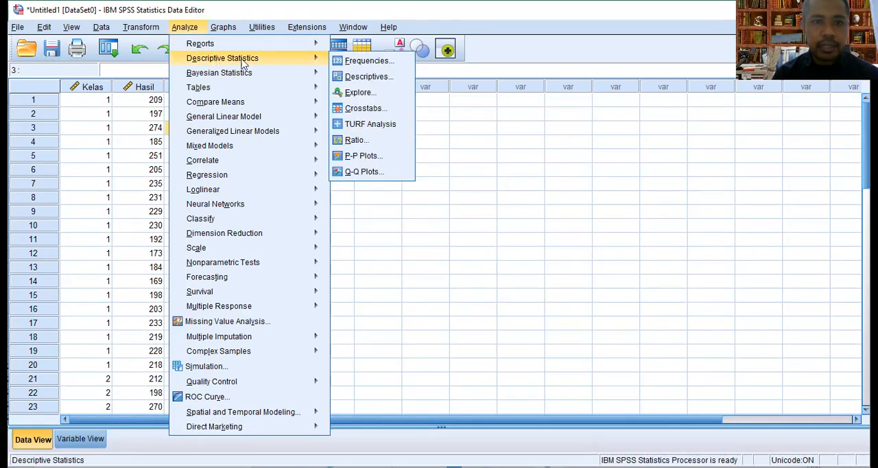
left_click(391, 99)
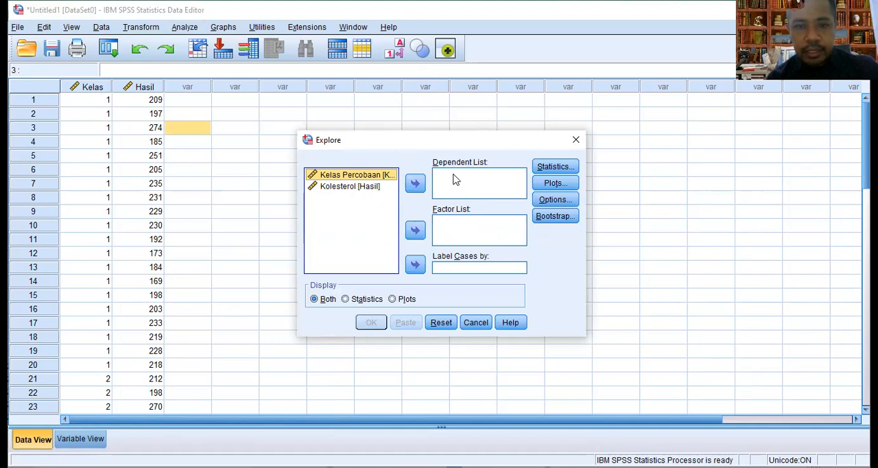
left_click(364, 191)
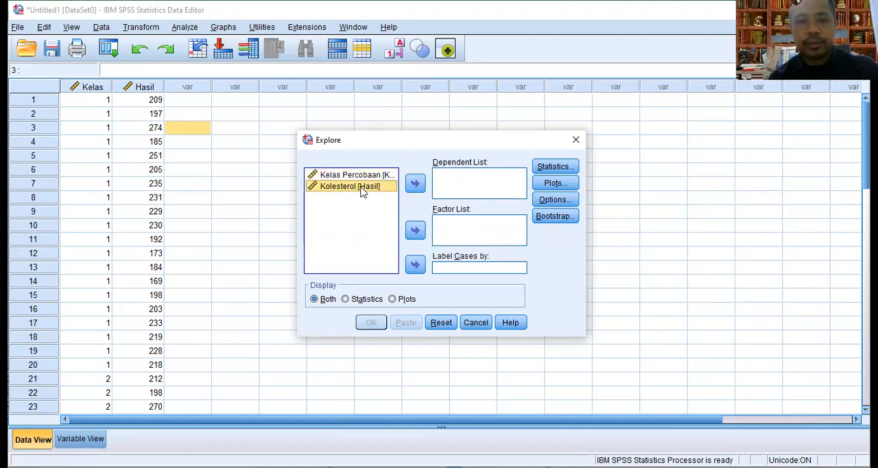
left_click(415, 183)
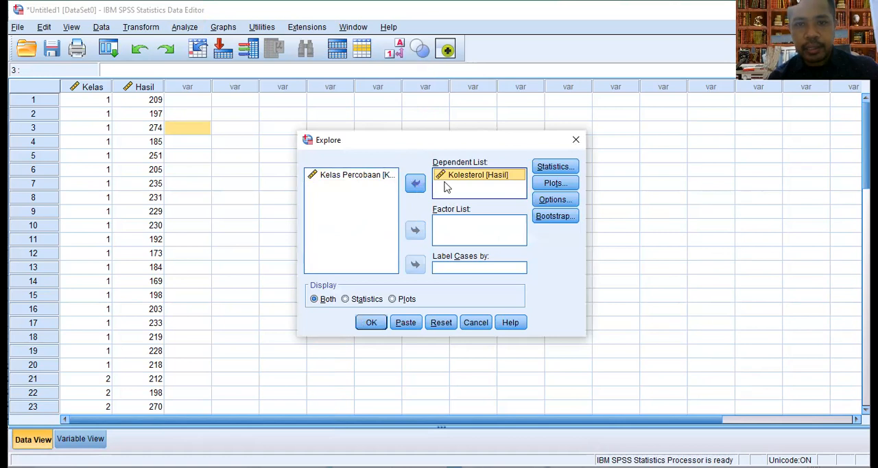
left_click(368, 176)
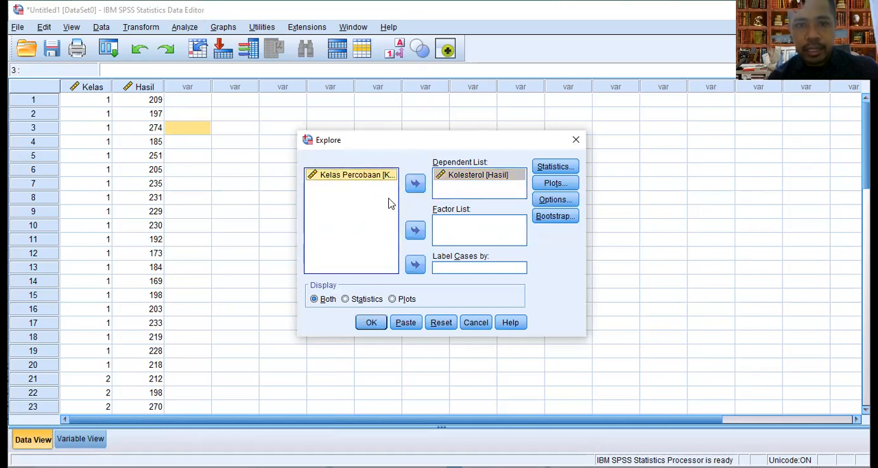
left_click(415, 232)
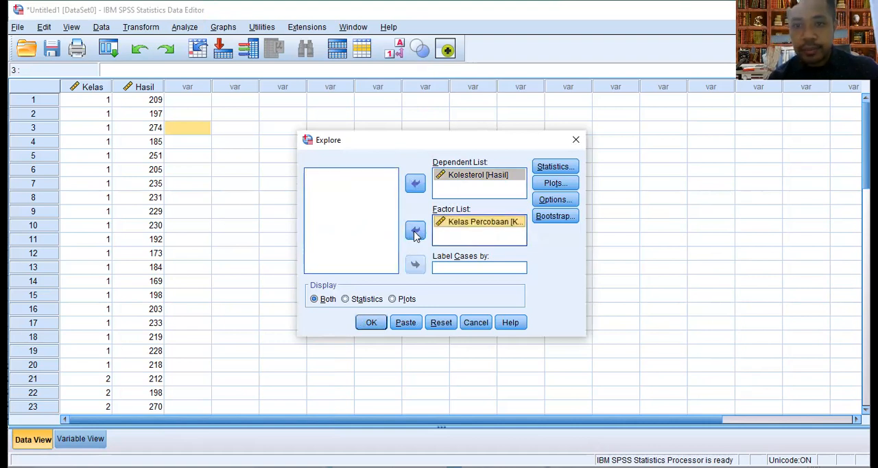
Include normality plots with tests in the Explore plot options and run the analysis
left_click(564, 187)
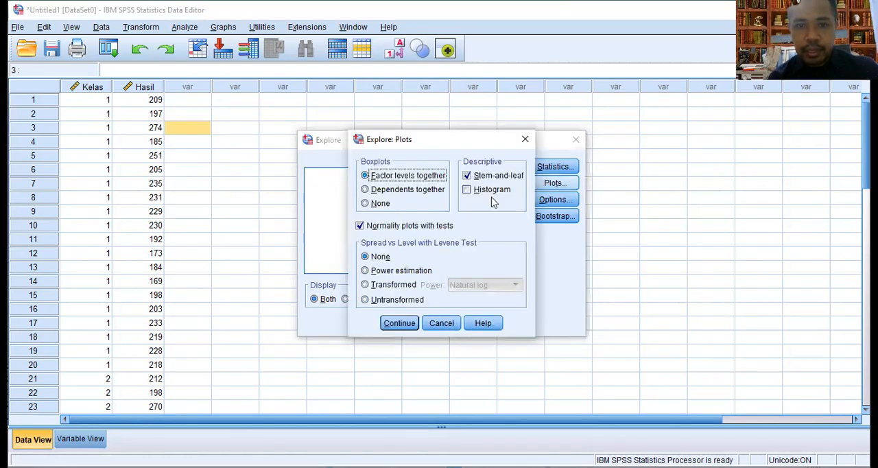
left_click(362, 227)
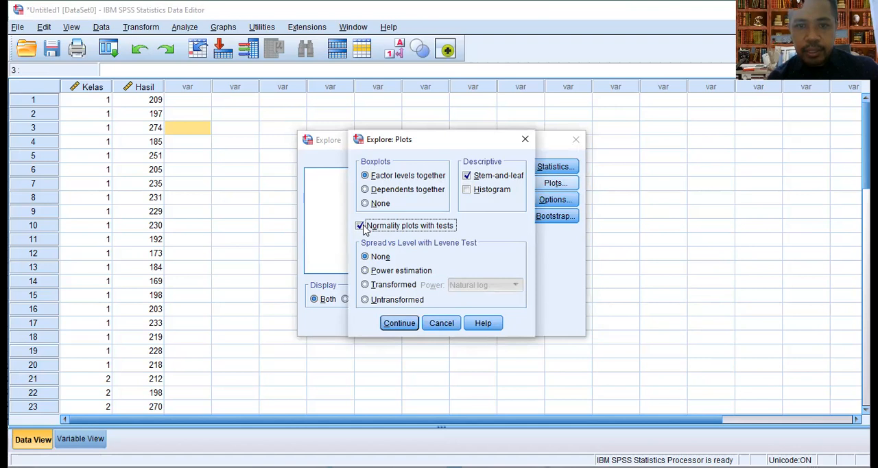
left_click(396, 325)
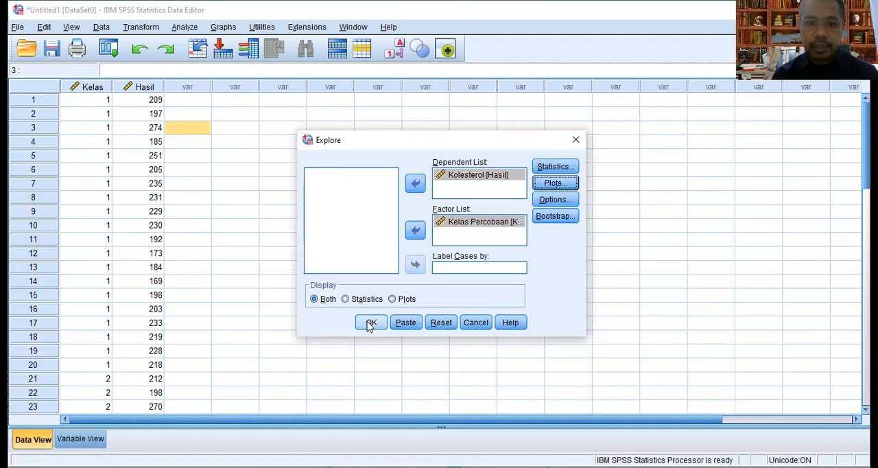
left_click(369, 324)
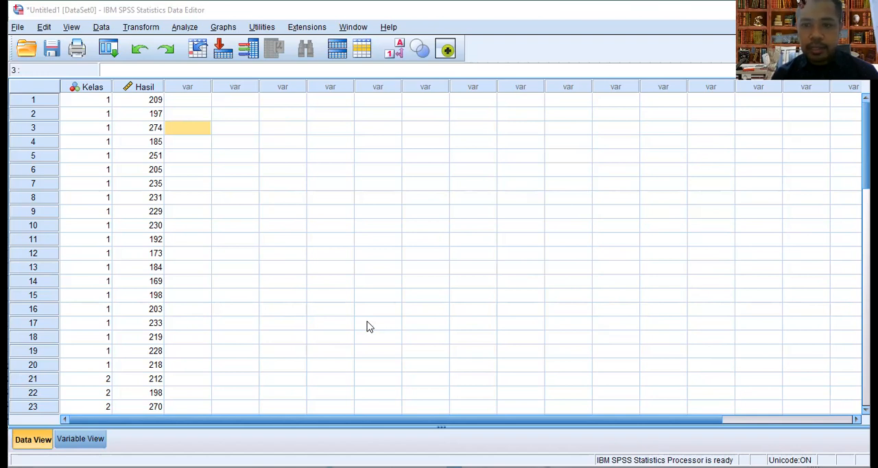
Switch to the output viewer and examine the Case Processing Summary, Descriptives and Tests of Normality tables for the pretest and posttest
key("alt+Tab")
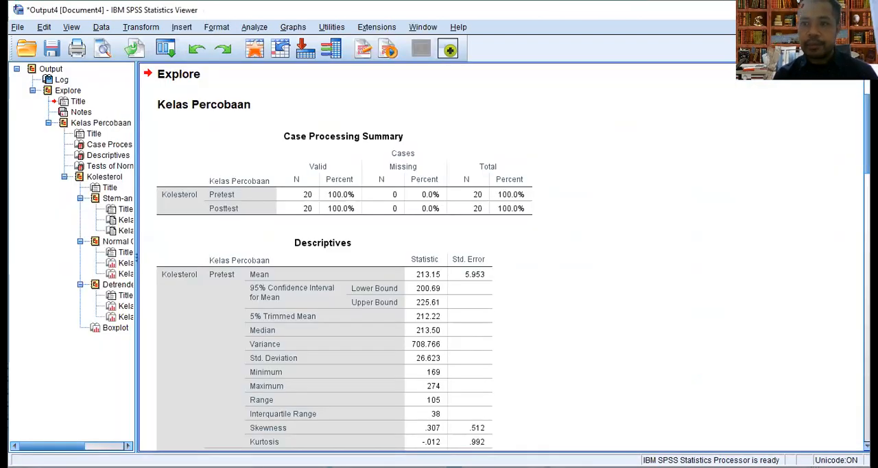
scroll(501, 261, "down", 3)
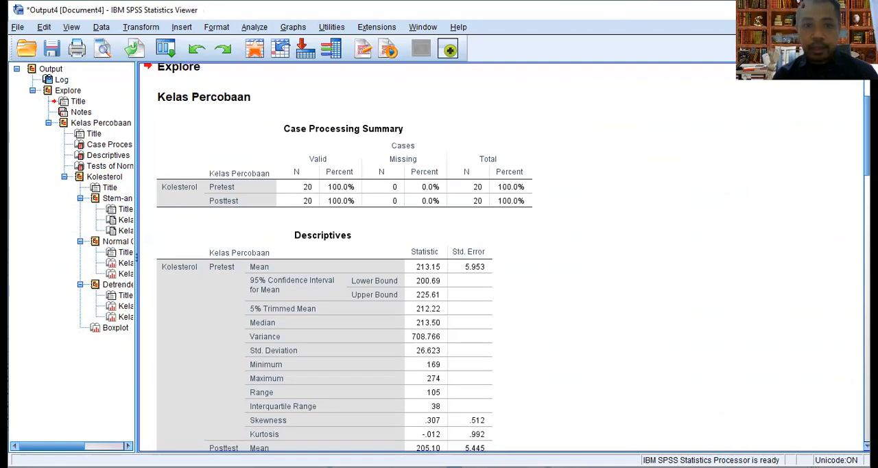
scroll(501, 261, "down", 1)
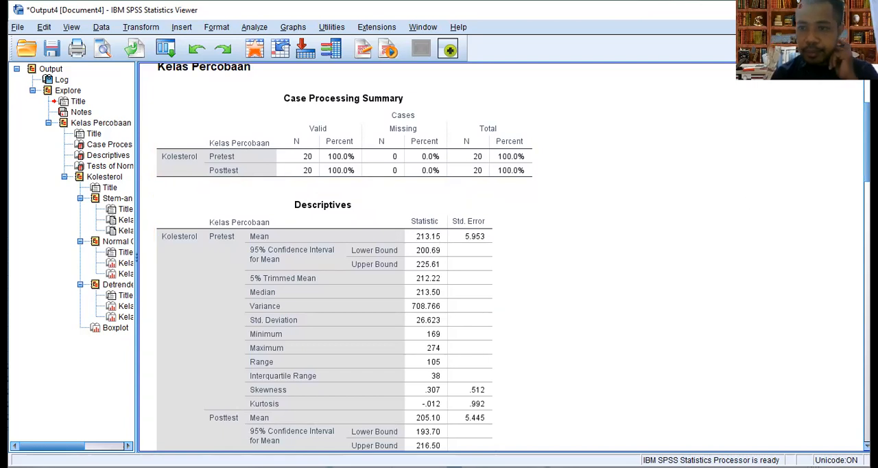
scroll(500, 261, "down", 5)
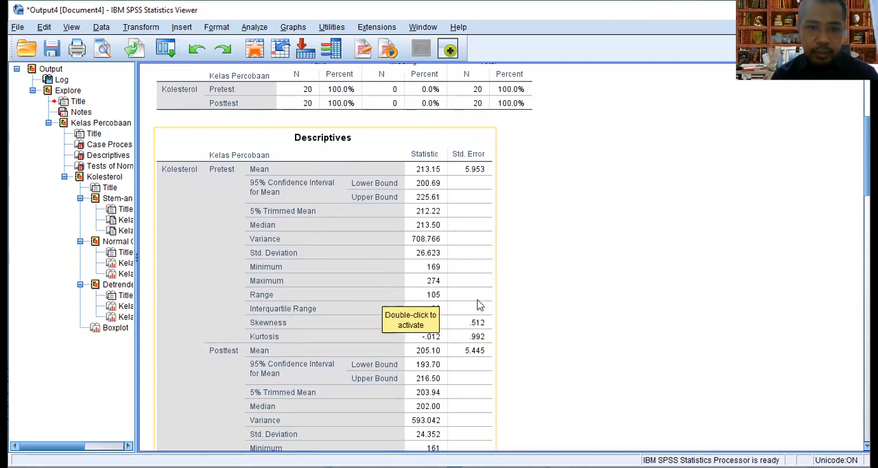
left_click(574, 325)
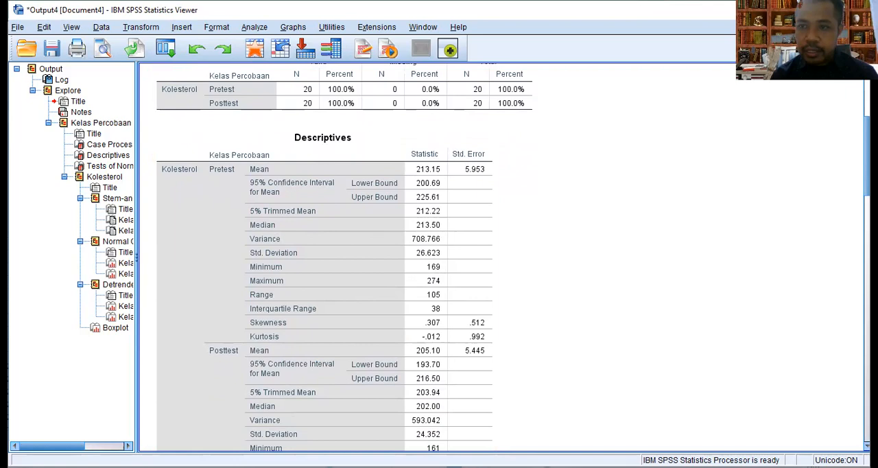
scroll(513, 257, "down", 5)
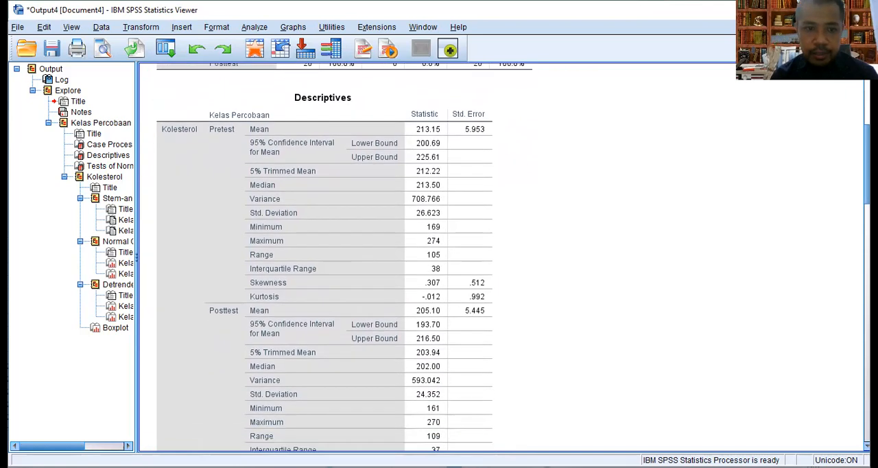
scroll(513, 257, "down", 2)
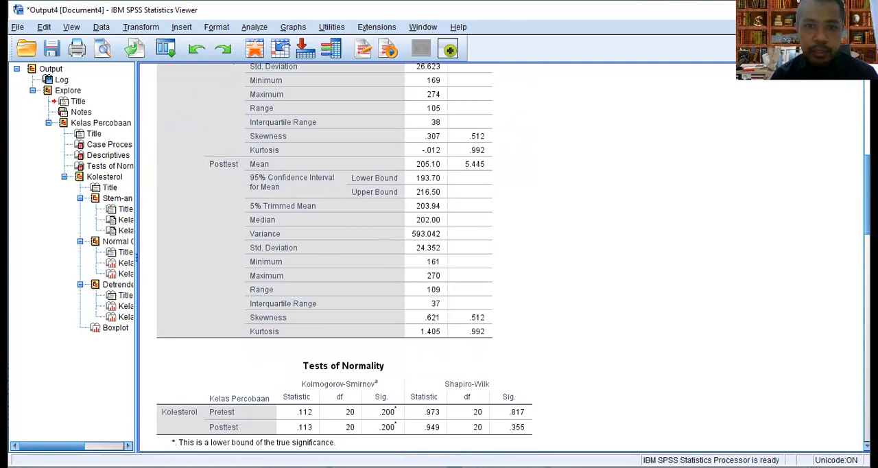
scroll(513, 258, "down", 2)
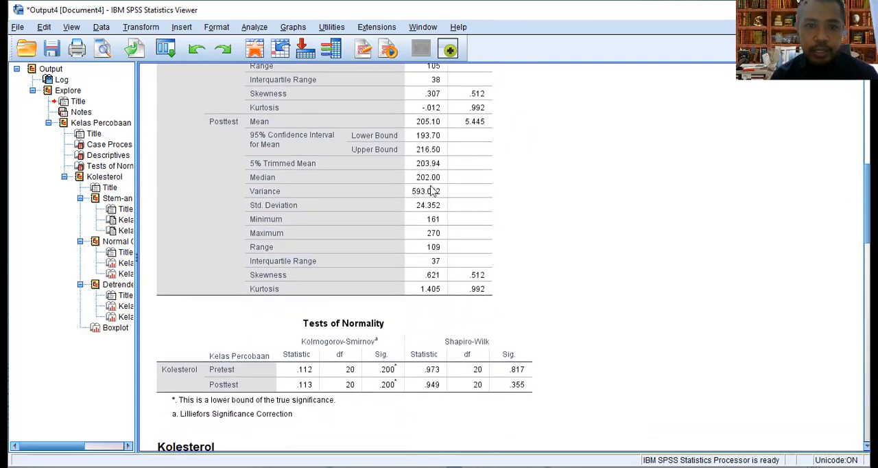
left_click(432, 191)
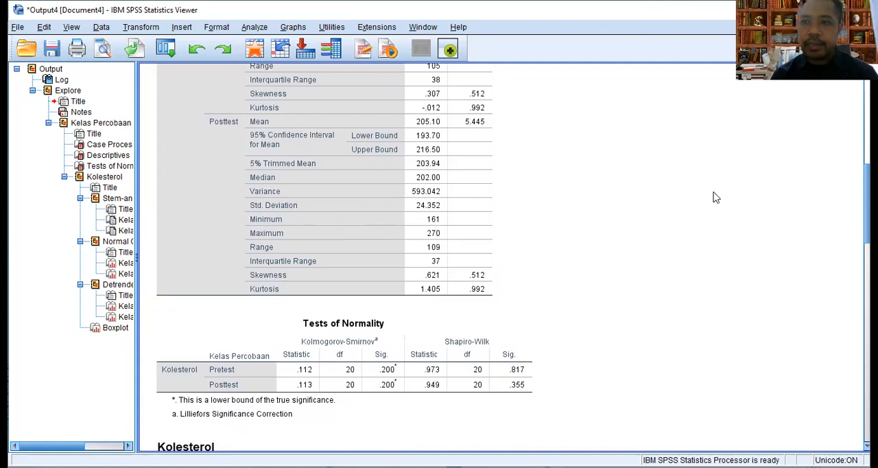
scroll(511, 257, "down", 5)
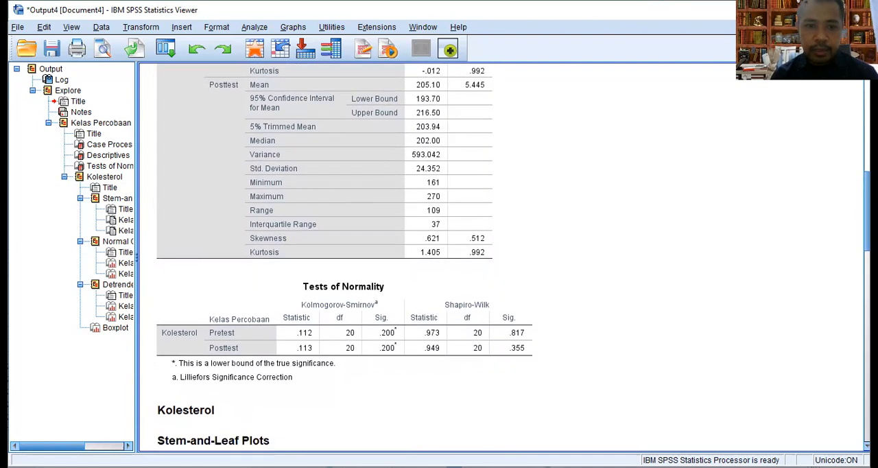
scroll(511, 257, "down", 1)
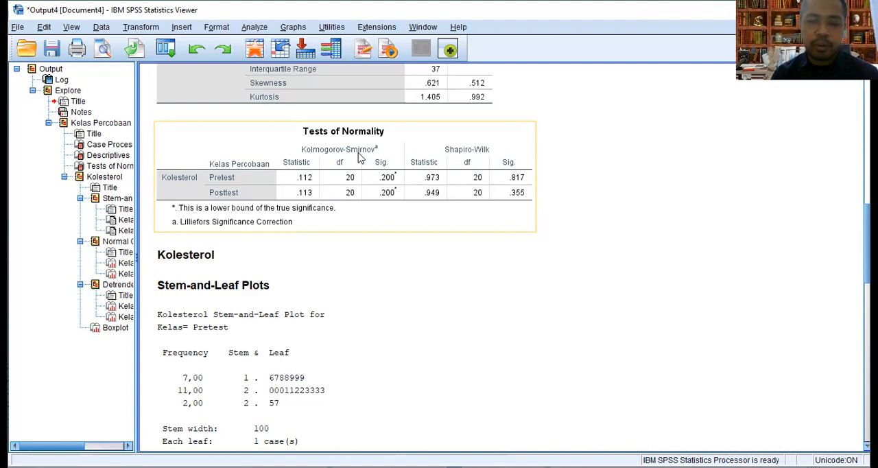
left_click(555, 125)
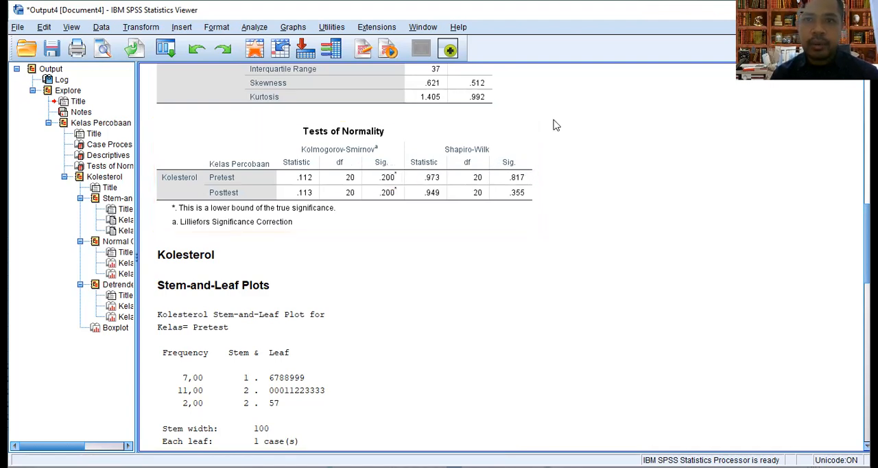